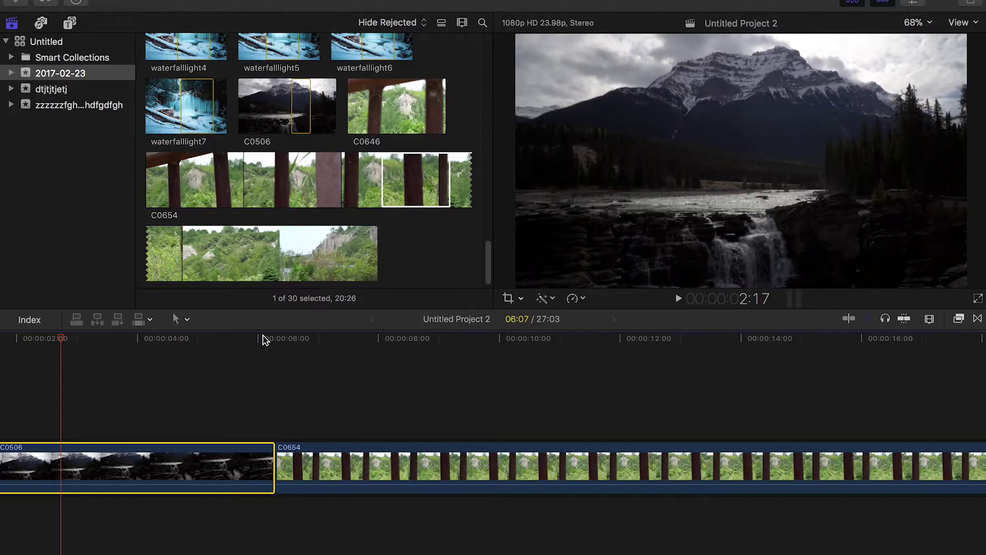
Check the Final Cut Pro version in the About window, then close it
left_click(52, 6)
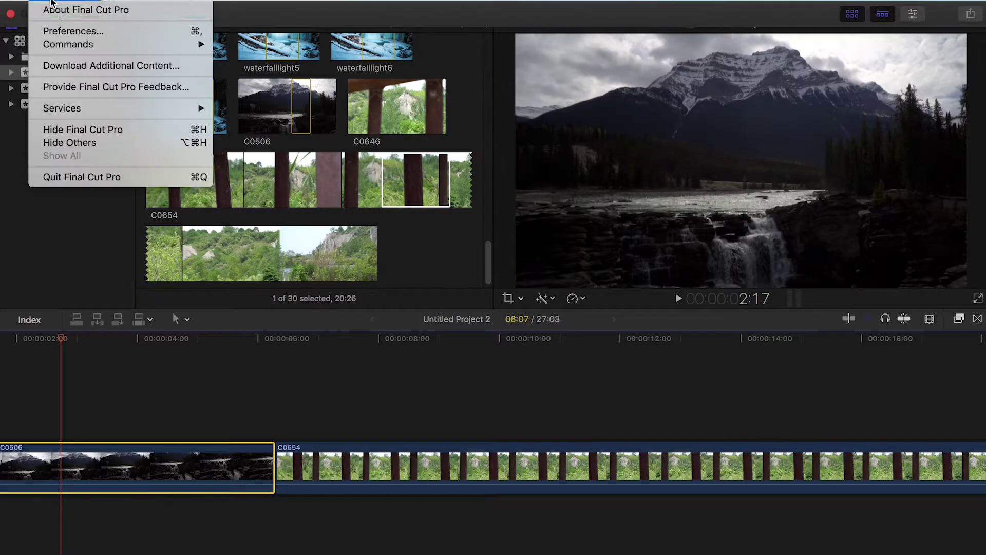
left_click(52, 4)
key("super+w")
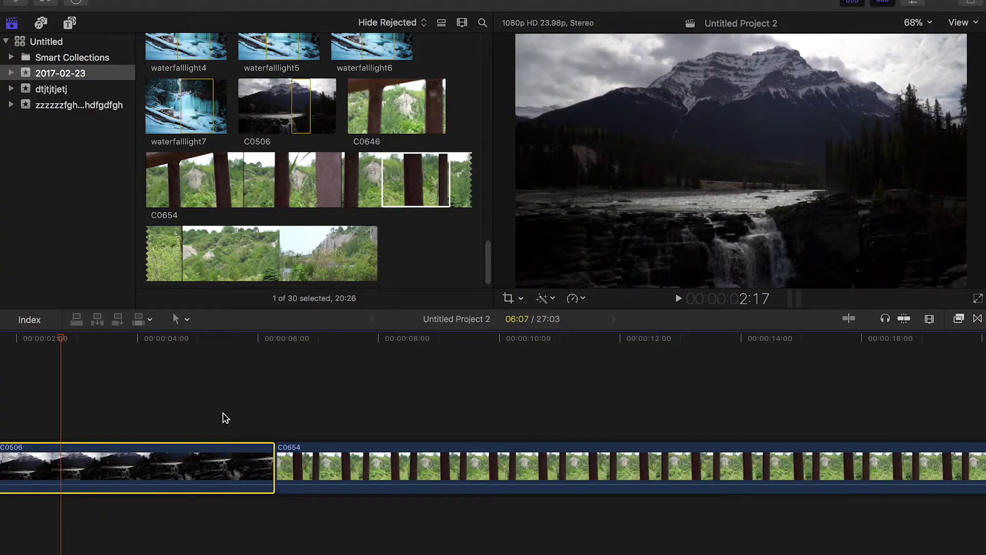
Zoom the timeline out, park the playhead about three seconds into clip C0506, and show its Inspector properties
key("super+minus")
left_click(136, 339)
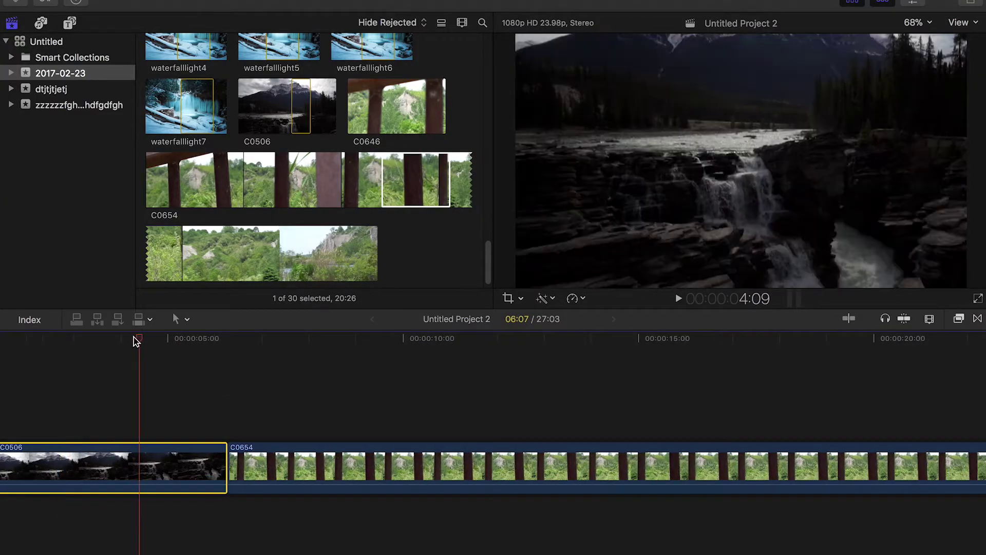
left_click(353, 360)
left_click_drag(352, 344, 91, 338)
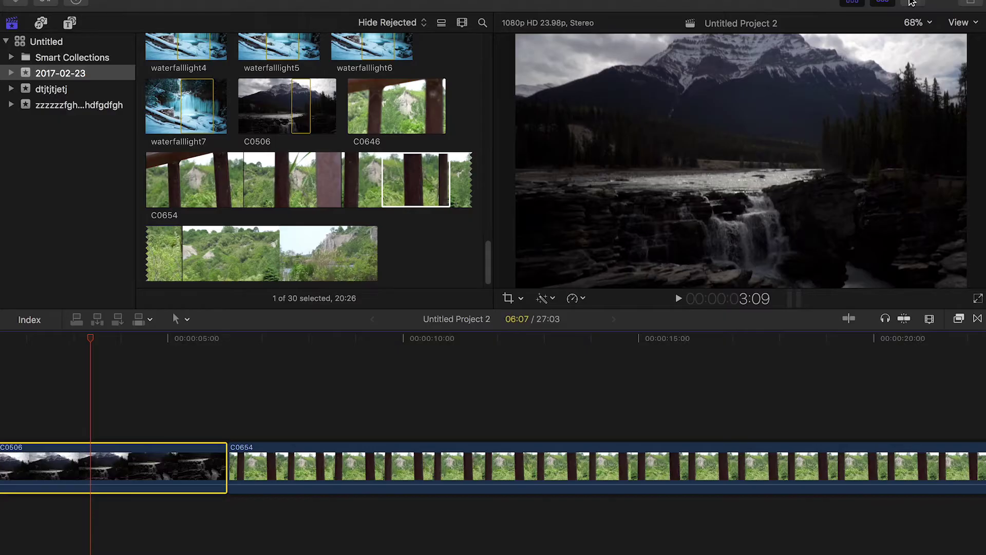
left_click(912, 3)
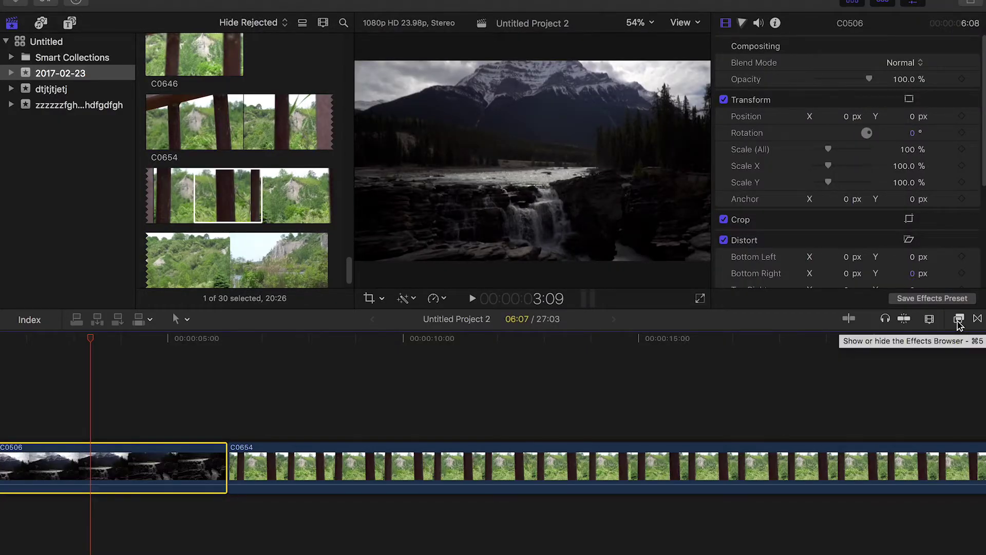
Filter the Effects Browser to Color and drag the Custom LUT effect onto clip C0506
left_click(958, 319)
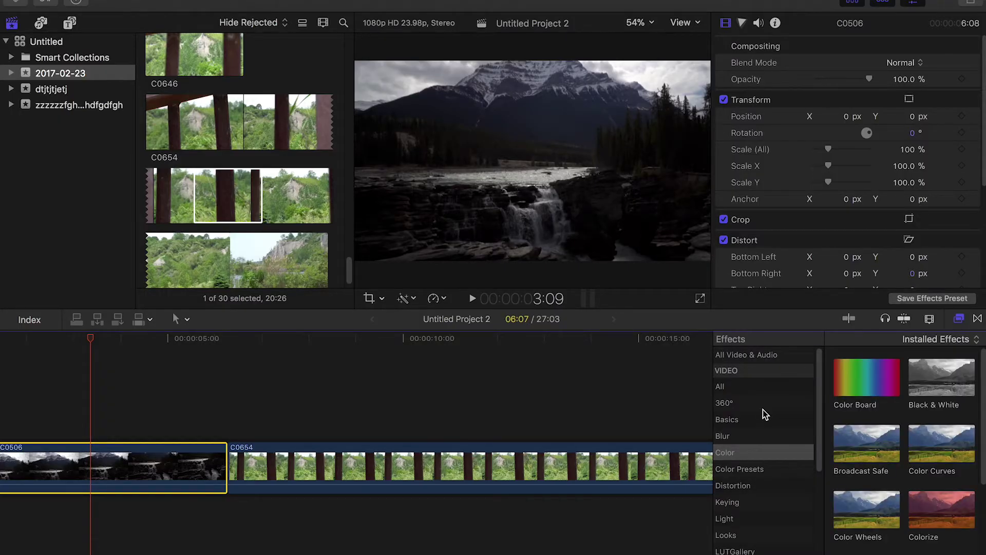
scroll(740, 445, "down", 1)
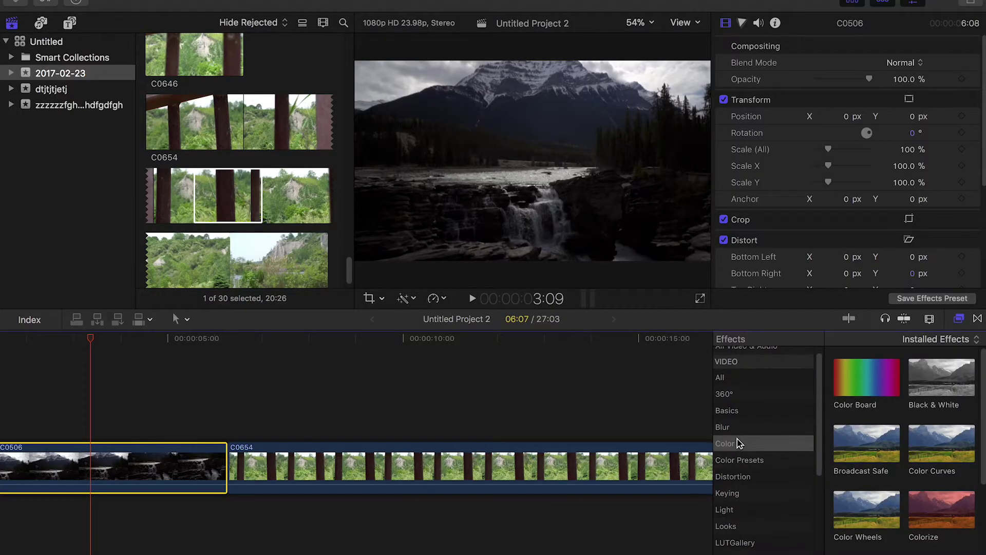
left_click(729, 446)
scroll(730, 445, "up", 1)
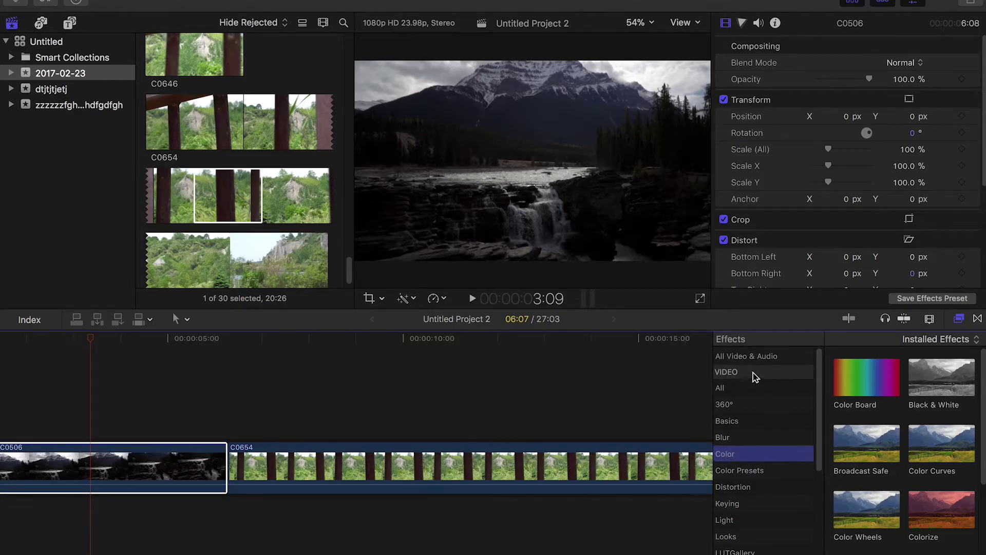
scroll(871, 462, "down", 5)
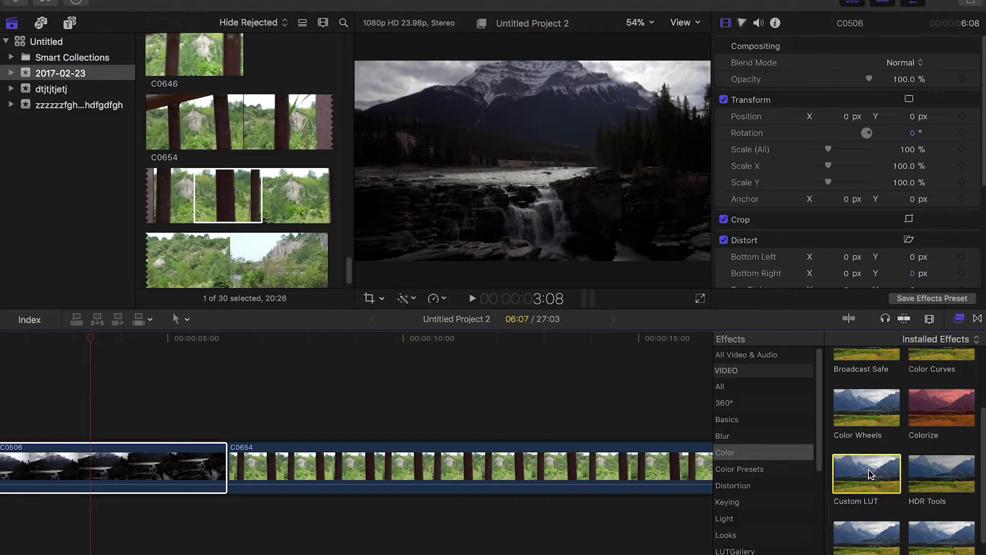
left_click_drag(871, 473, 165, 467)
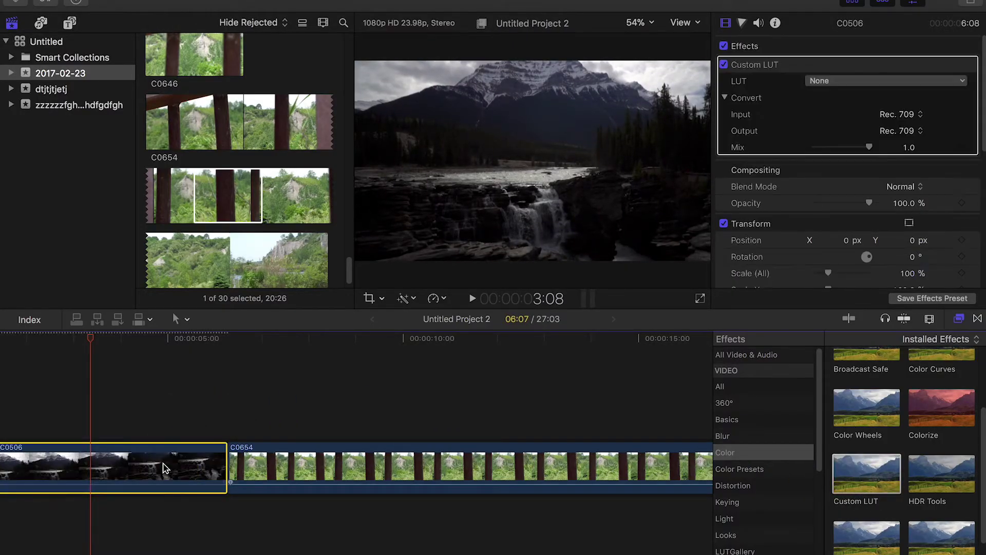
Choose a custom LUT for C0506, browsing from Desktop to the Leighton's Luts folder
left_click(749, 86)
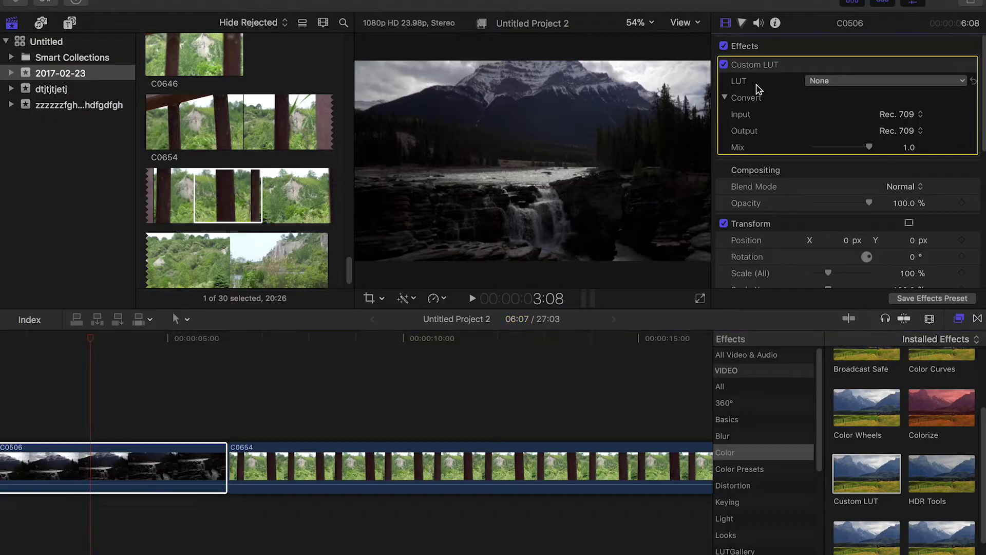
left_click(832, 83)
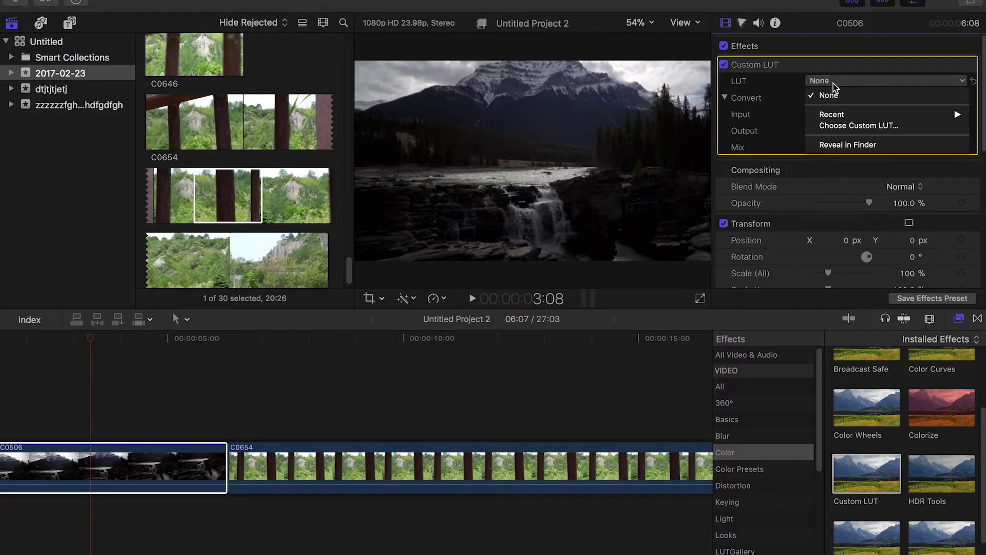
left_click(835, 126)
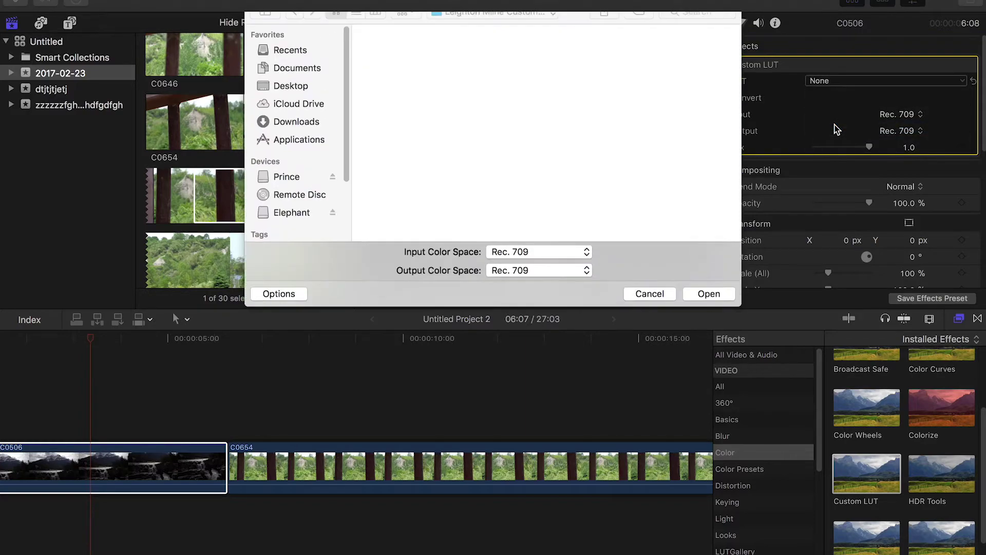
left_click(291, 99)
double_click(410, 136)
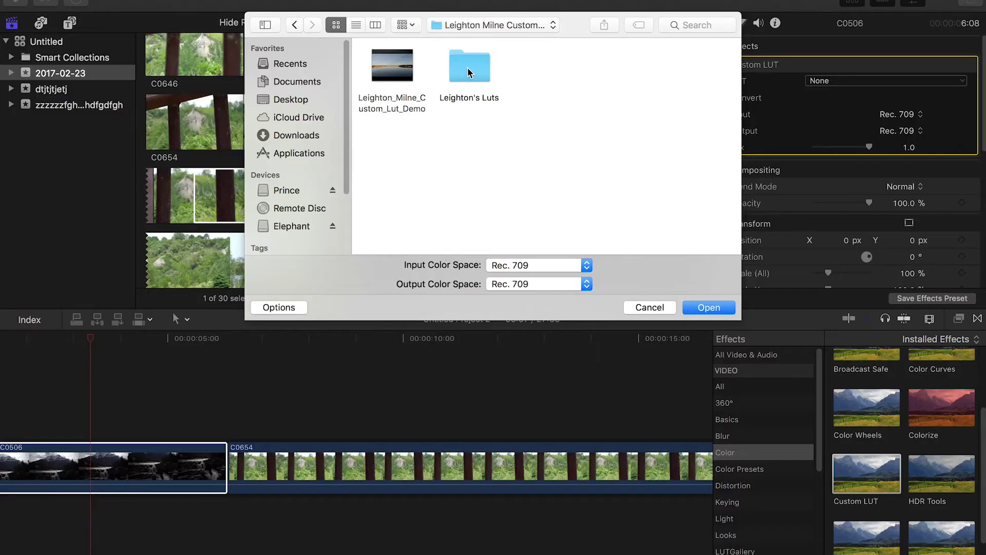
left_click(469, 72)
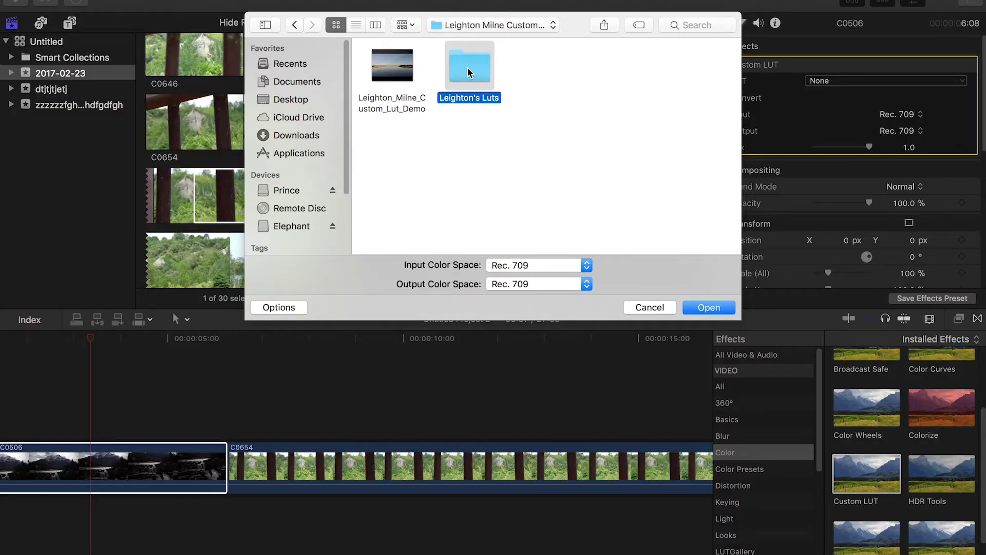
double_click(469, 72)
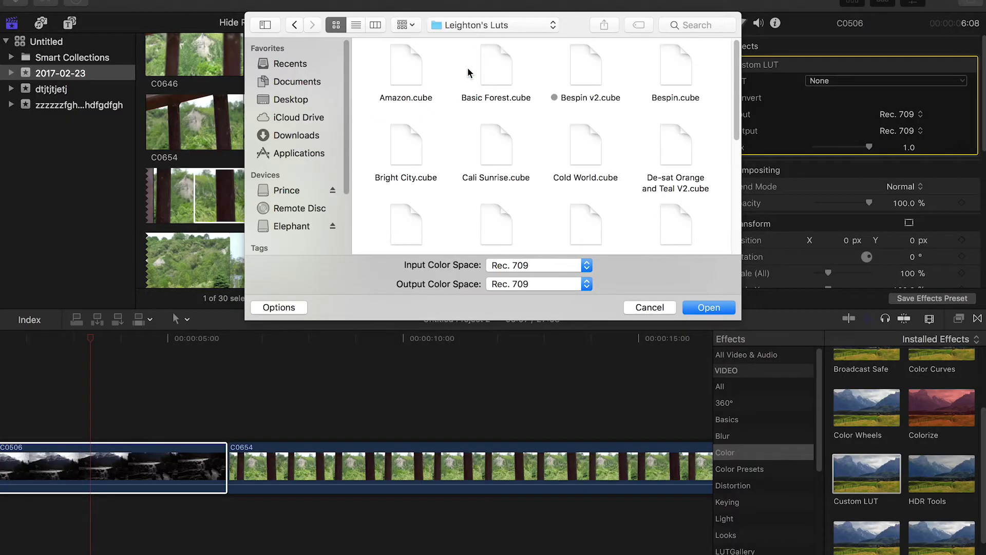
left_click(294, 24)
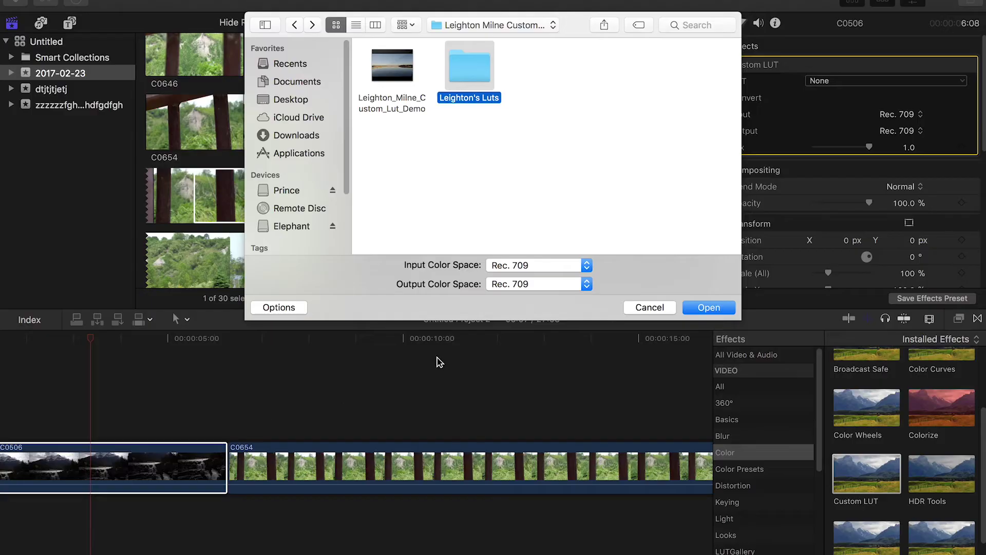
Load Leighton's Luts, apply Mid-day Standard to C0506, and preview a weaker Mix
left_click(708, 307)
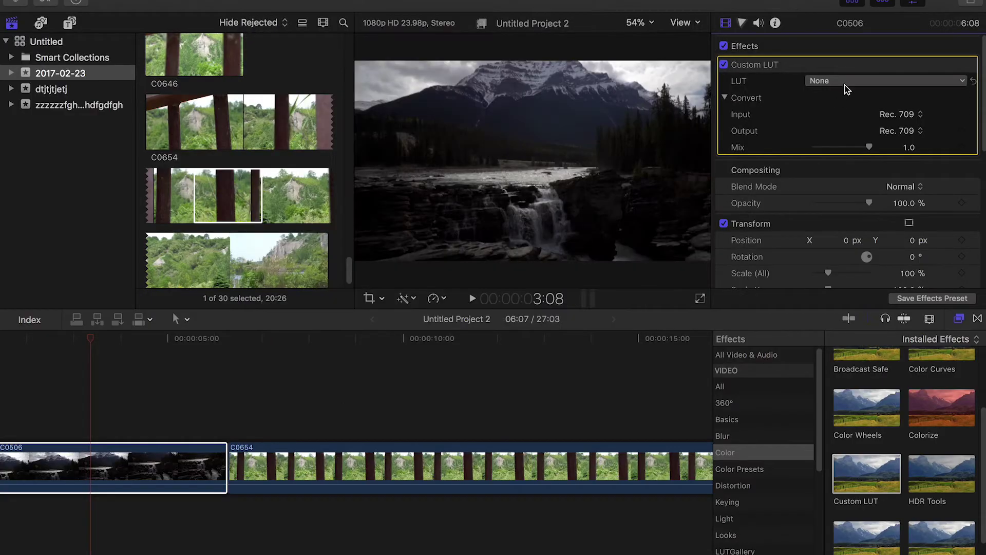
left_click(845, 83)
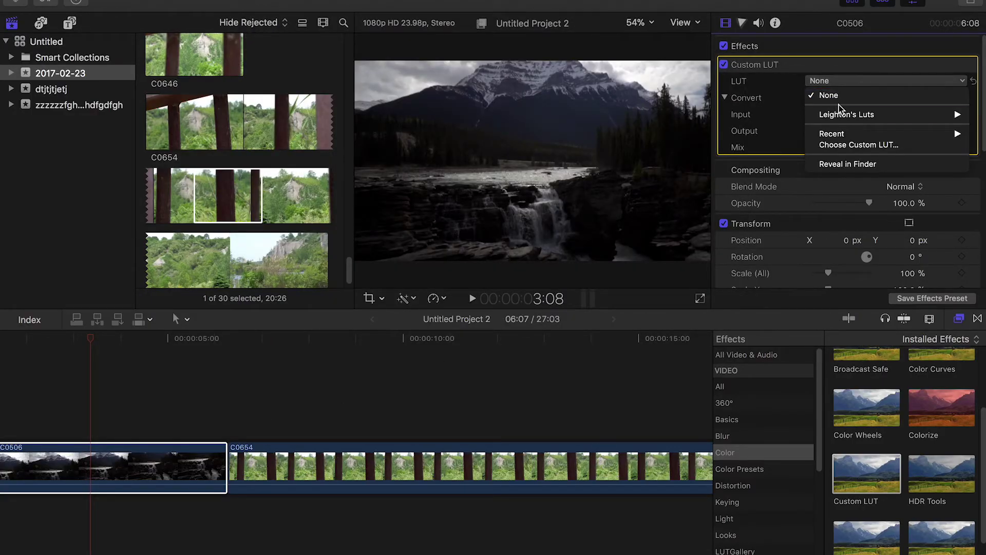
mouse_move(848, 115)
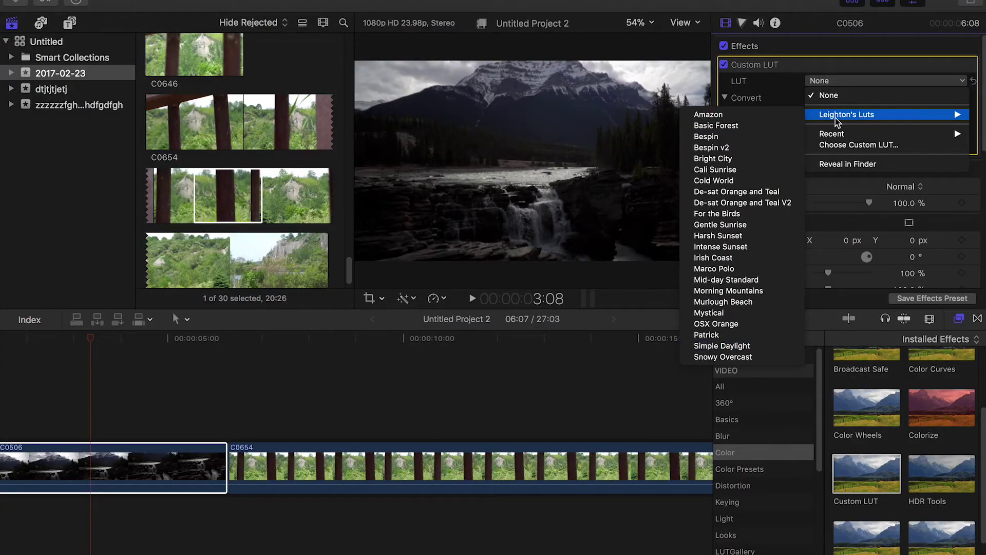
left_click(751, 279)
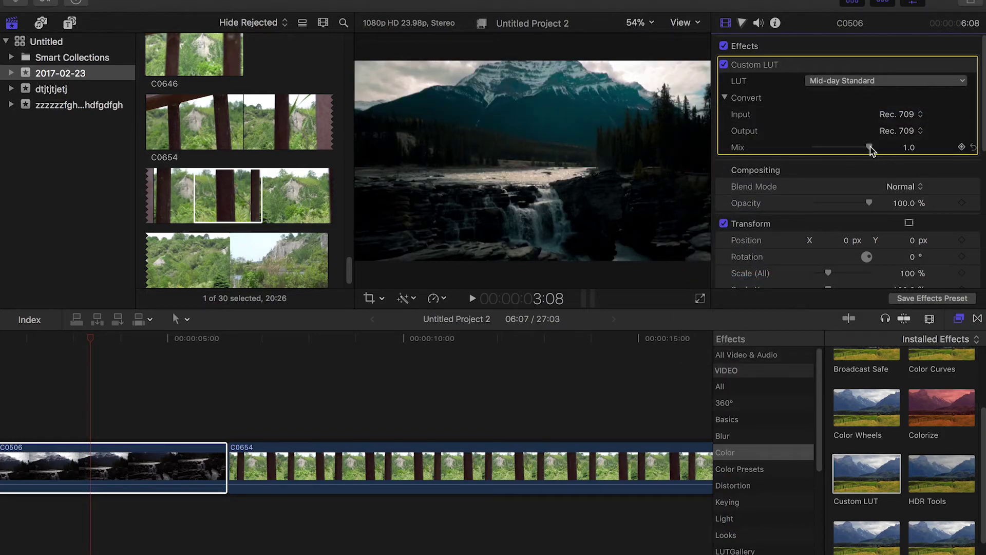
left_click_drag(868, 147, 902, 147)
left_click(896, 82)
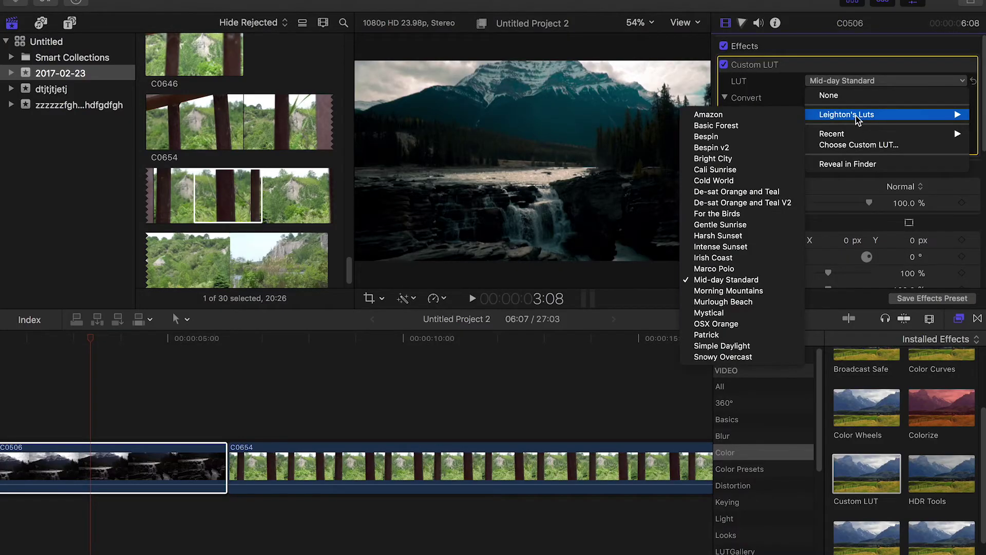
Apply Cold World to C0506 at 0.68 mix with Rec. 2020 input and output colour spaces
left_click(719, 180)
mouse_move(869, 147)
left_mouse_down()
mouse_move(840, 149)
mouse_move(851, 149)
left_mouse_up()
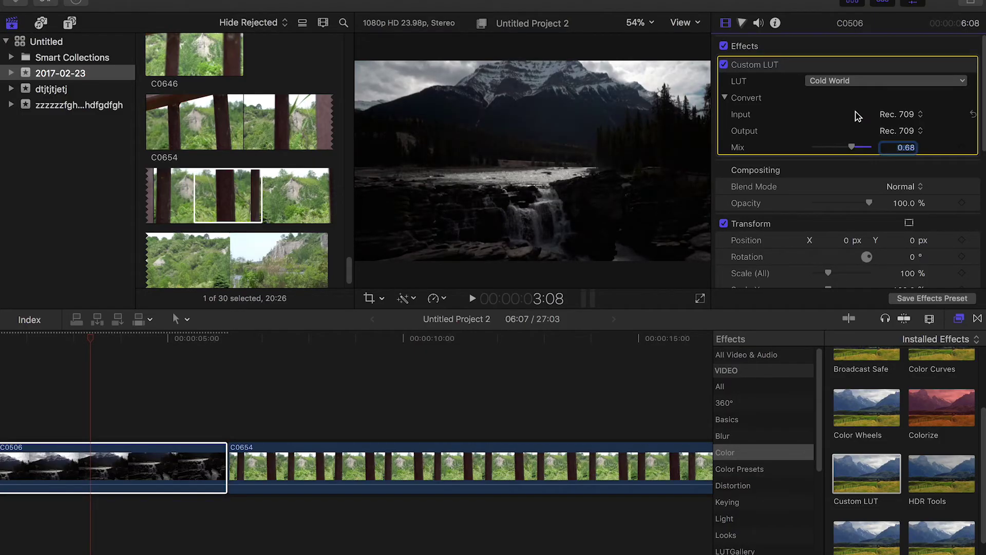
left_click(898, 115)
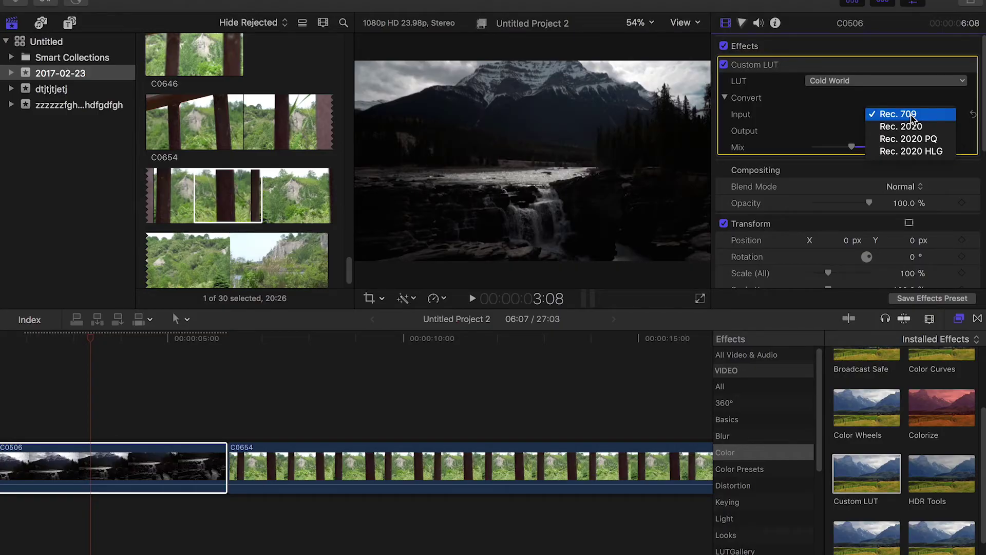
left_click(909, 139)
left_click(900, 115)
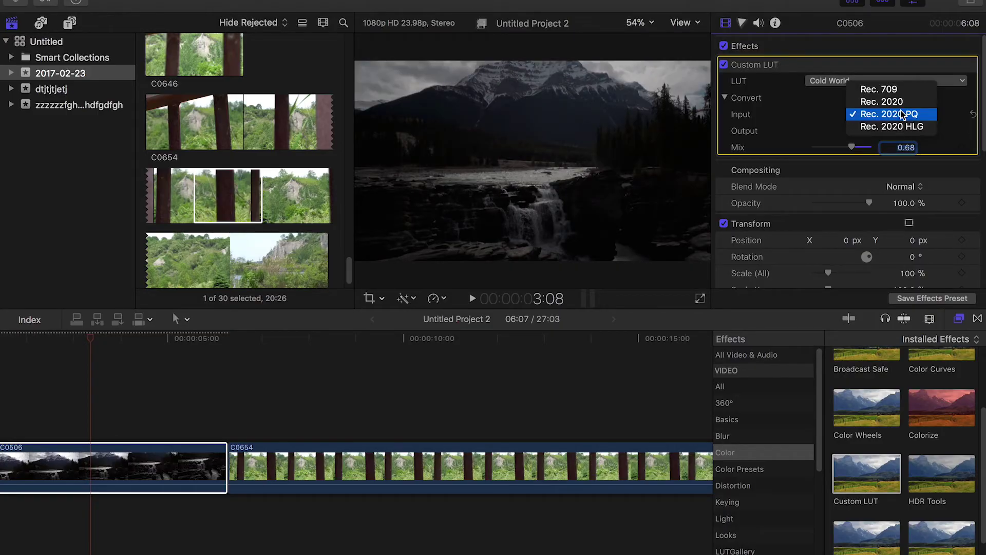
left_click(901, 100)
left_click(905, 132)
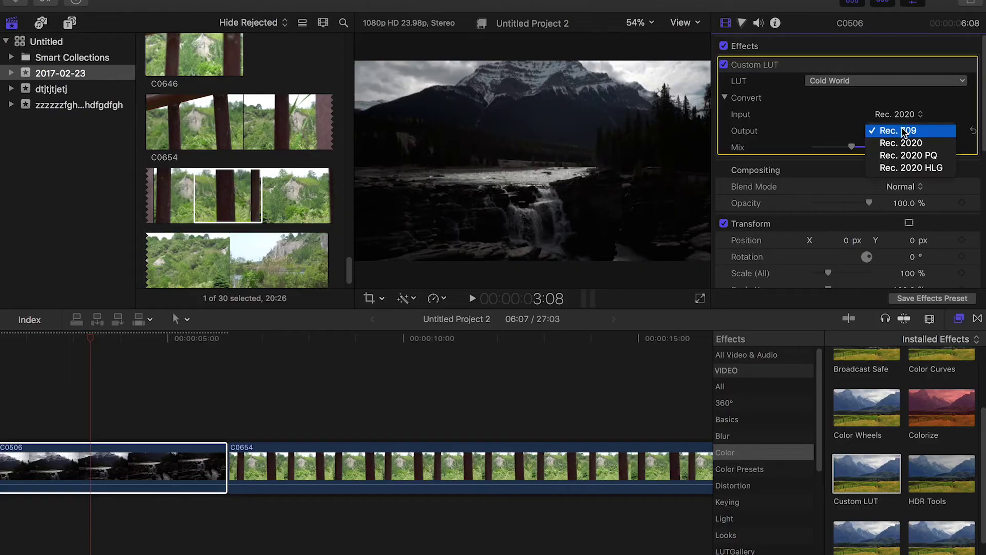
left_click(902, 144)
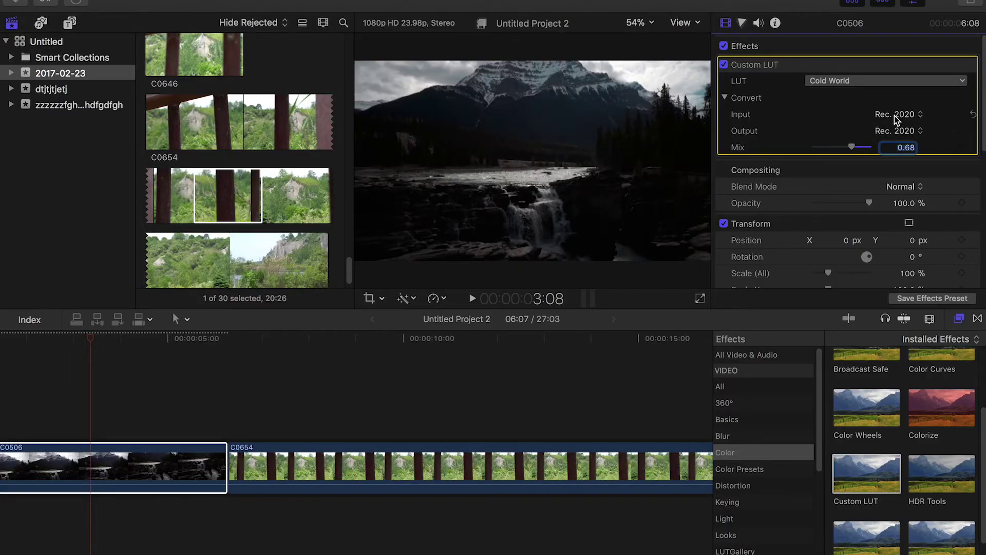
left_click(391, 467)
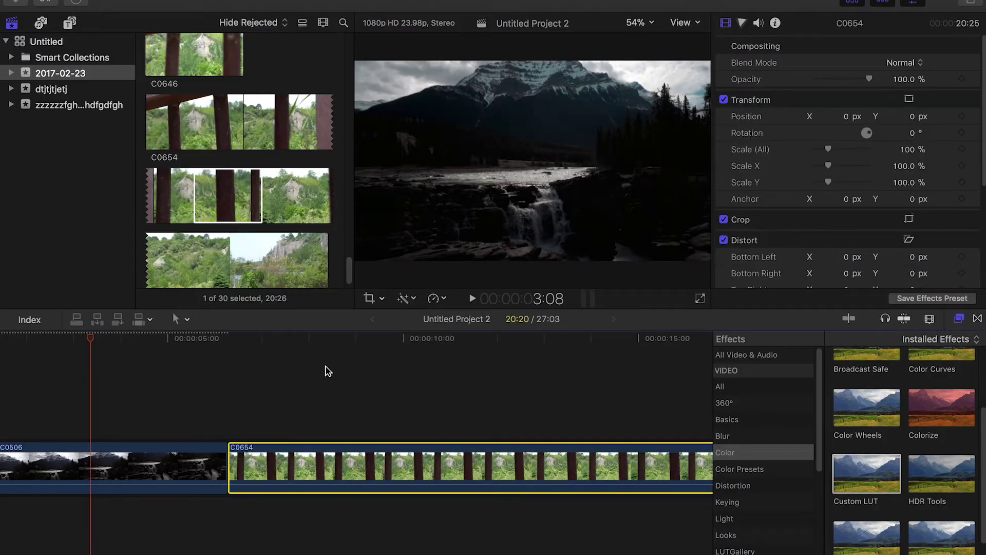
Move the playhead into clip C0654, select it and add a Custom LUT effect
left_click(295, 352)
left_click(305, 339)
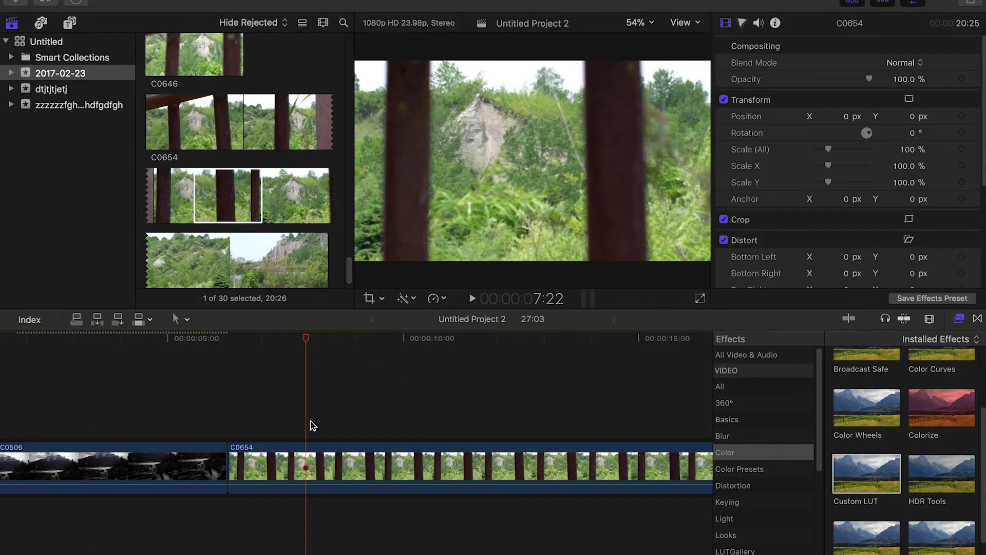
left_click(308, 467)
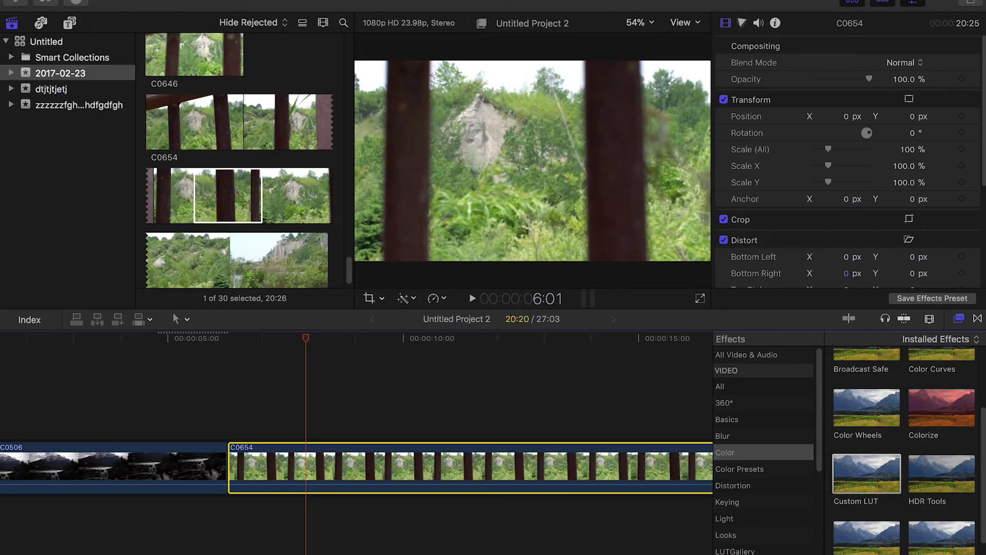
left_click_drag(857, 472, 509, 465)
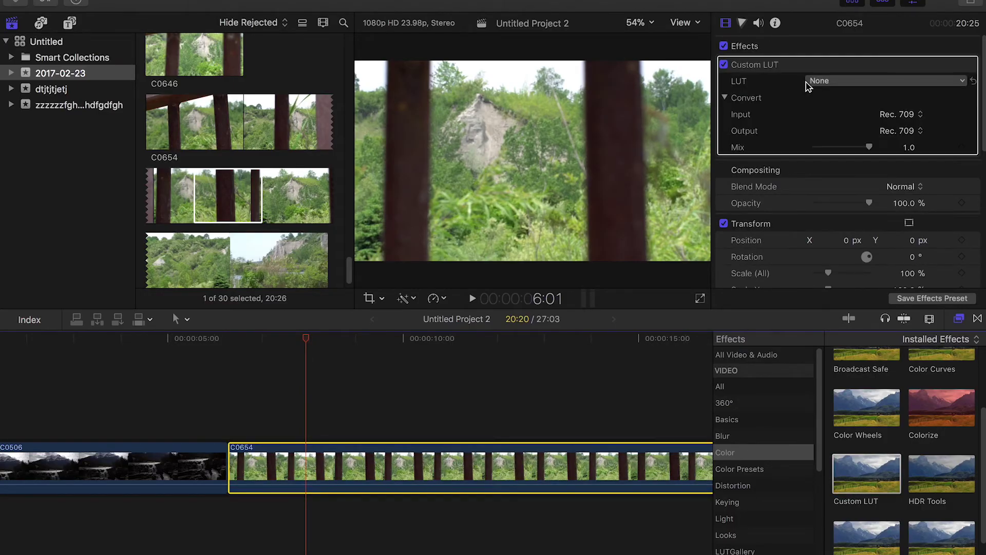
Set the LUT to Leighton's Luts' De-sat Orange and Teal with Mix lowered to 0.83
left_click(822, 81)
mouse_move(832, 116)
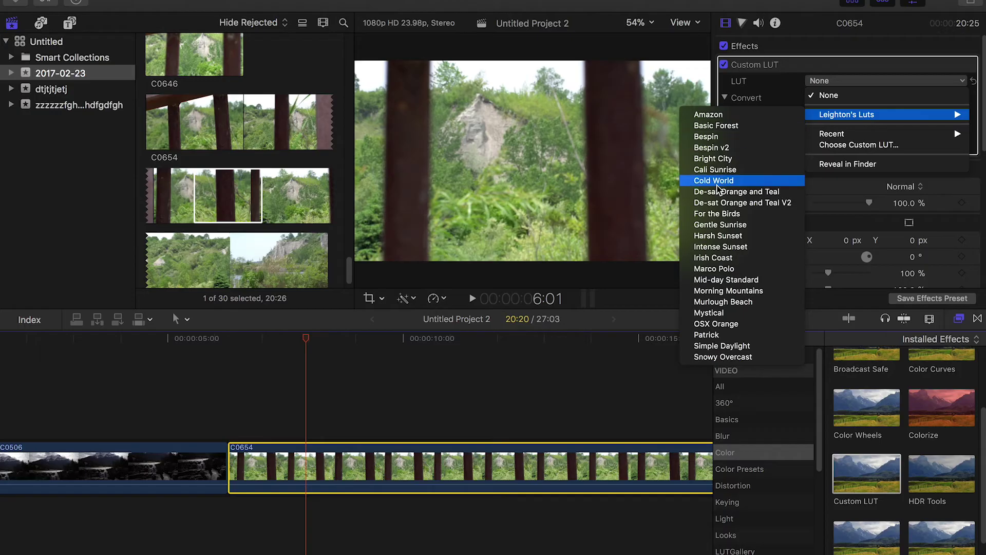
left_click(760, 191)
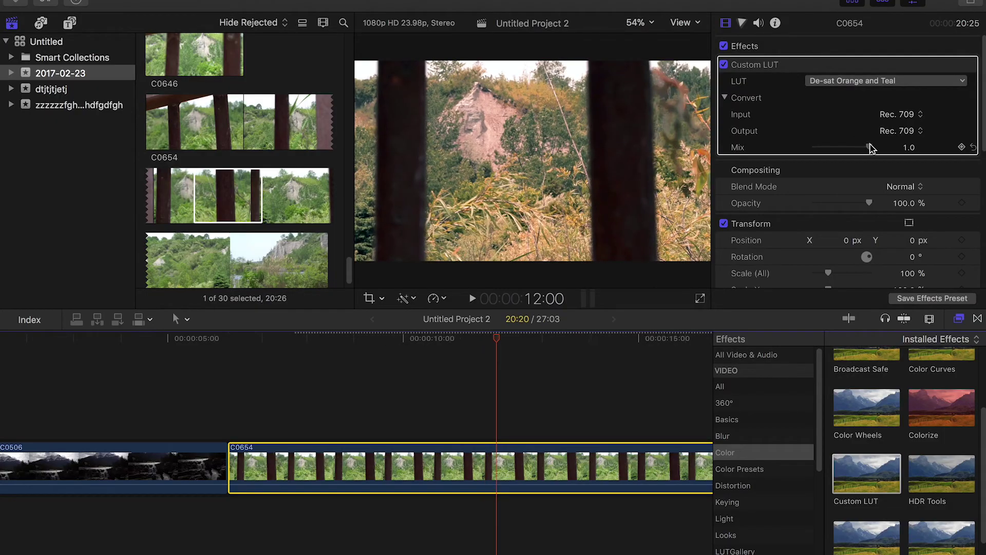
left_click_drag(870, 148, 863, 149)
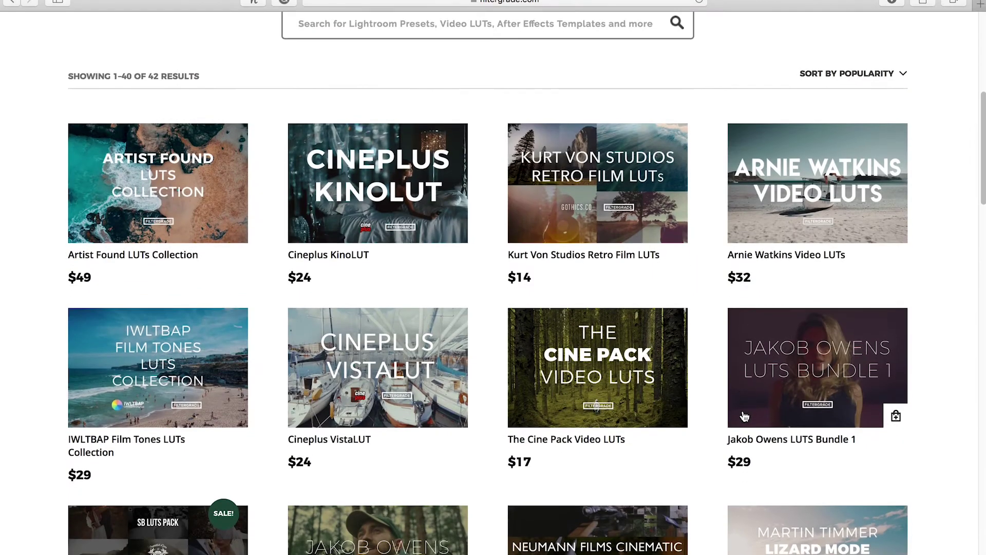
Scroll through FilterGrade's 42 video LUT packs, including Cineplus KinoLUT and Riyaz MN Teal & Orange
scroll(740, 426, "down", 3)
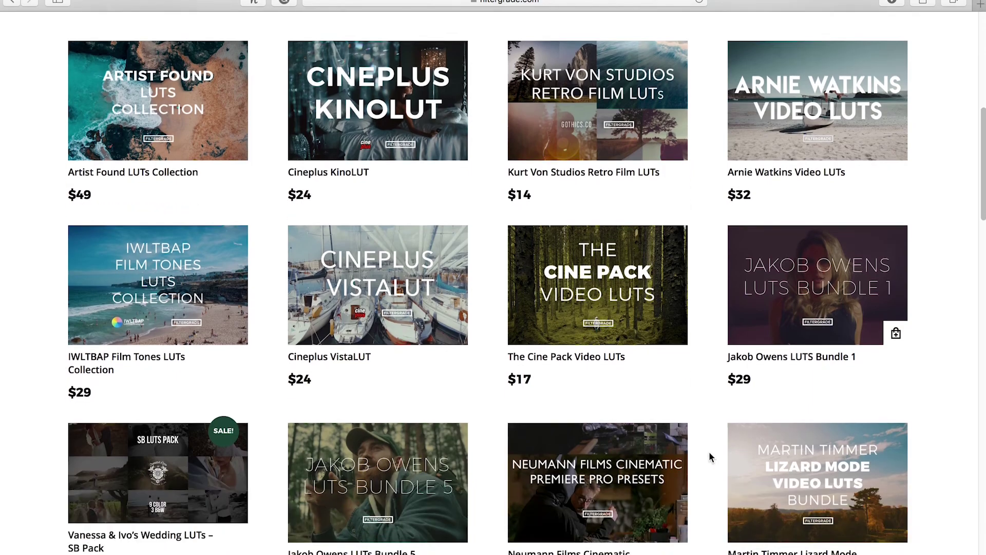
scroll(710, 457, "down", 6)
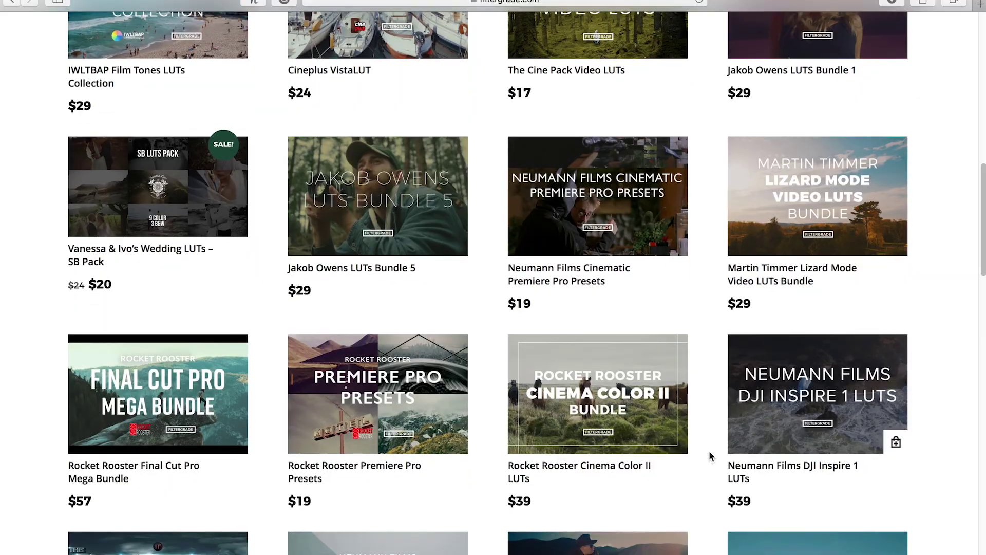
scroll(710, 457, "down", 4)
scroll(710, 457, "up", 12)
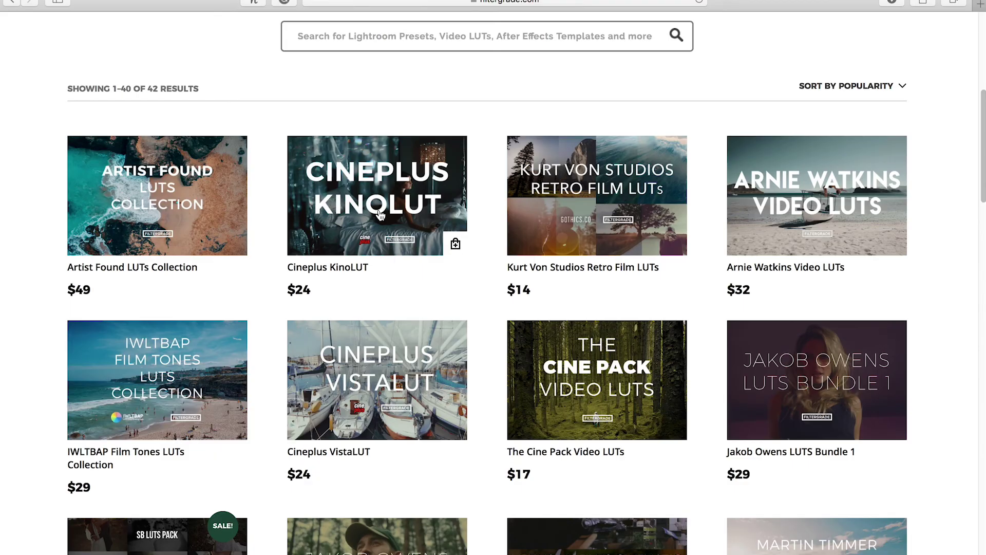
scroll(380, 215, "down", 12)
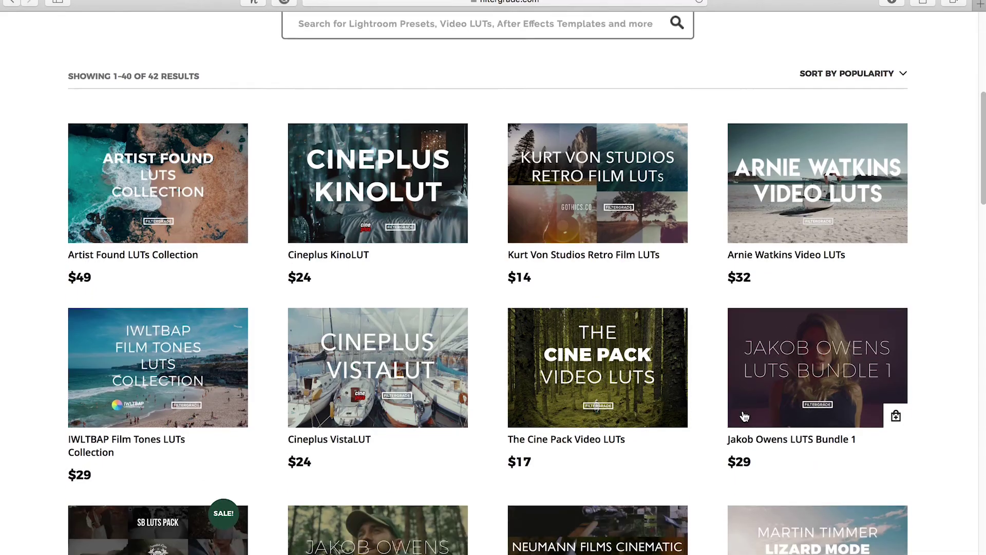
scroll(710, 456, "down", 4)
scroll(709, 453, "down", 10)
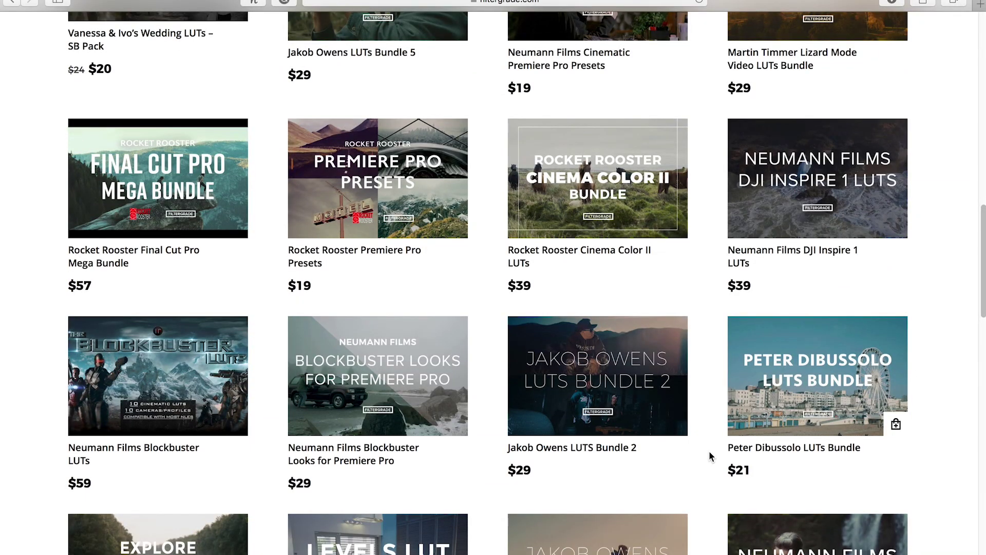
scroll(709, 456, "down", 12)
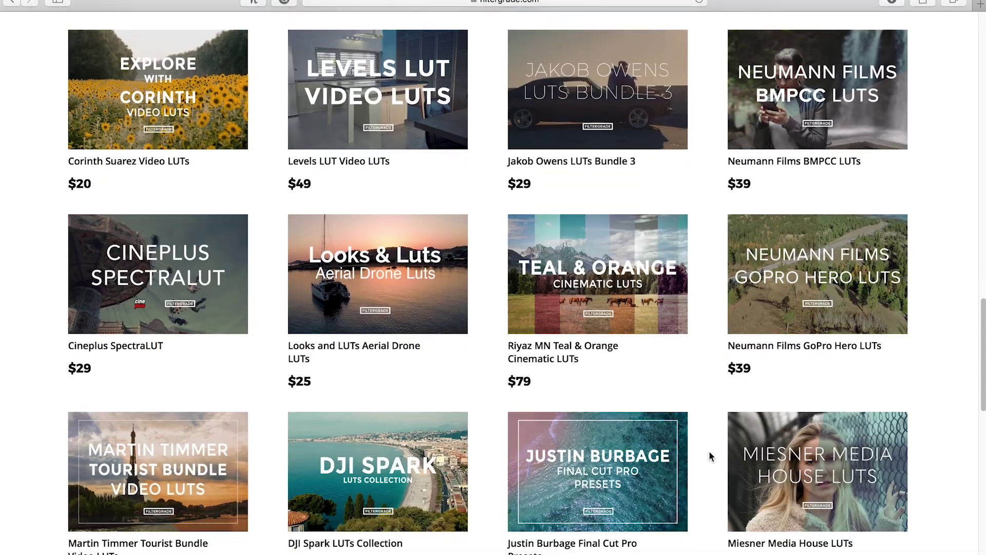
scroll(709, 456, "up", 1)
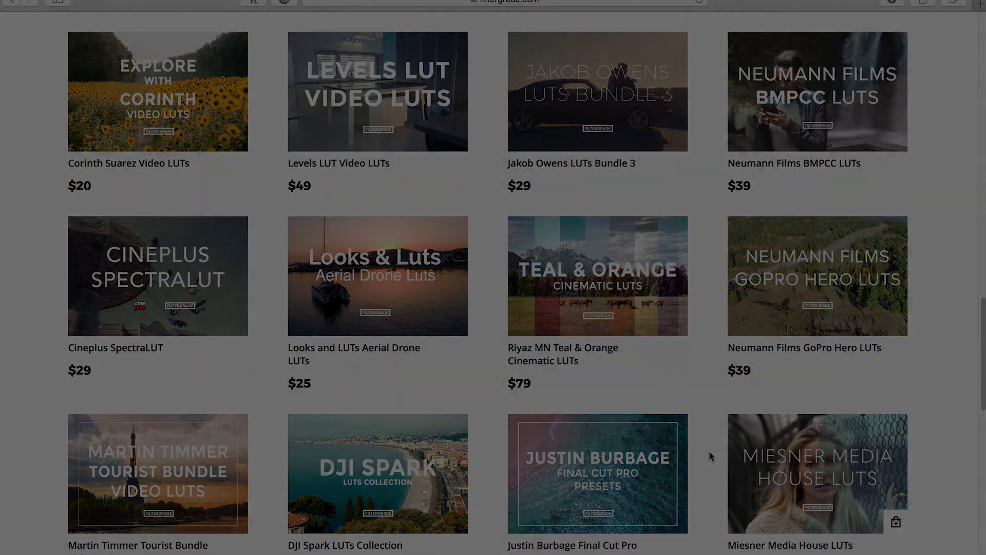